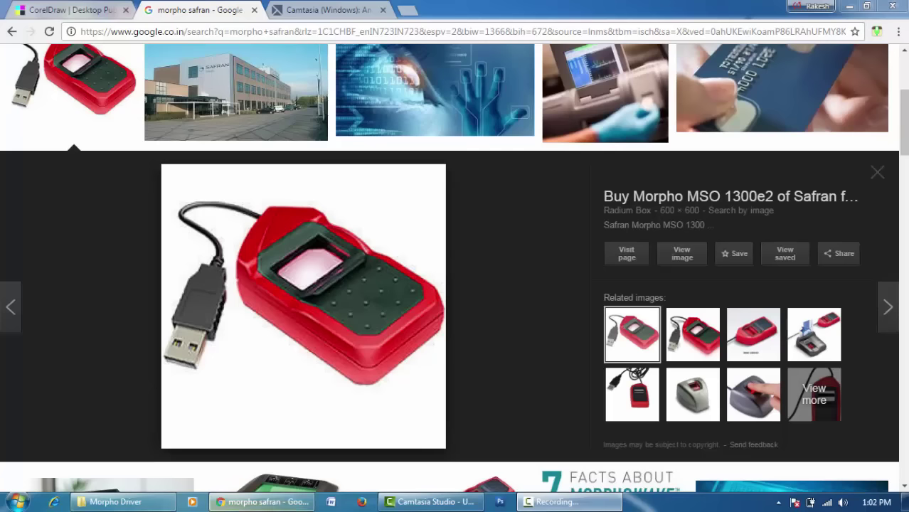
# - Switch to Windows Explorer, open the computer's system properties and launch Device Manager from there
pyautogui.click(133, 502)
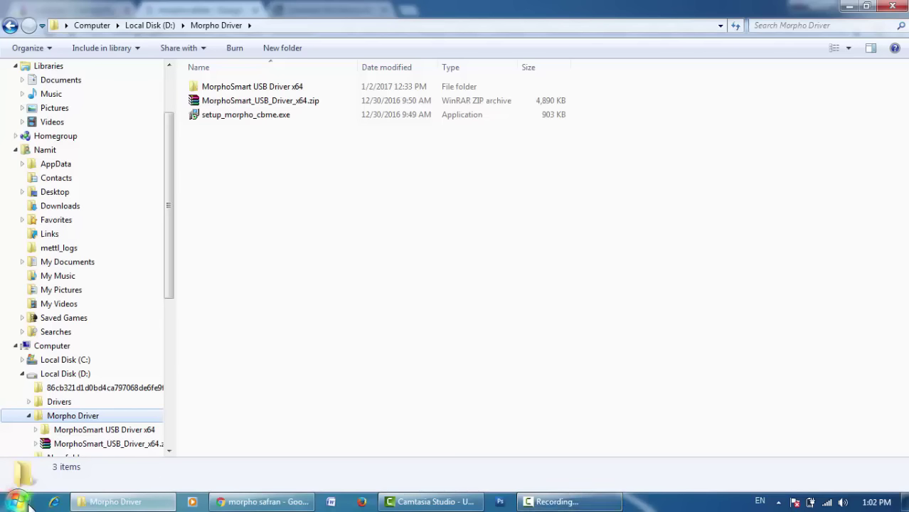
pyautogui.rightClick(46, 351)
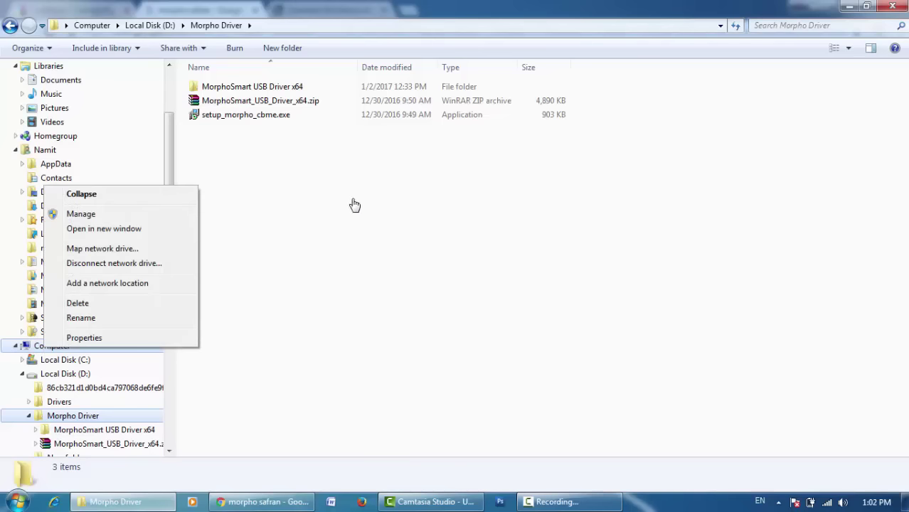
pyautogui.click(402, 355)
pyautogui.click(17, 501)
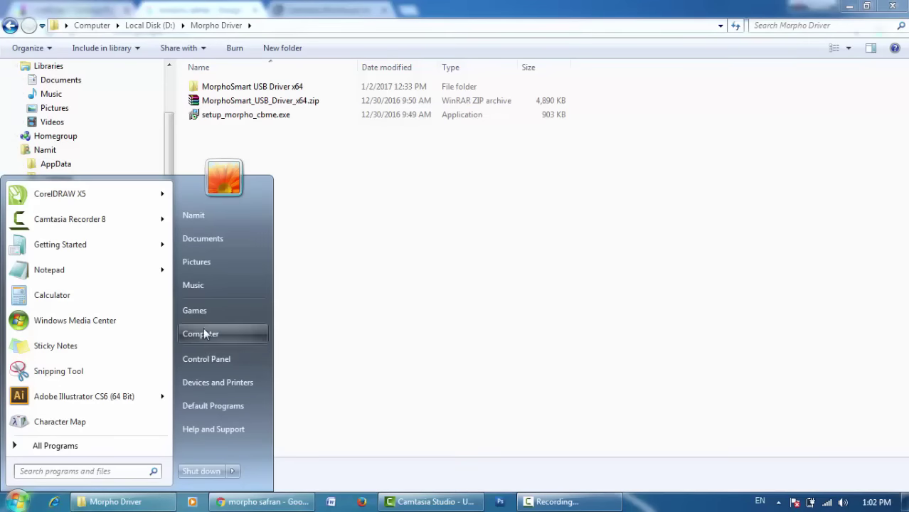
pyautogui.rightClick(205, 337)
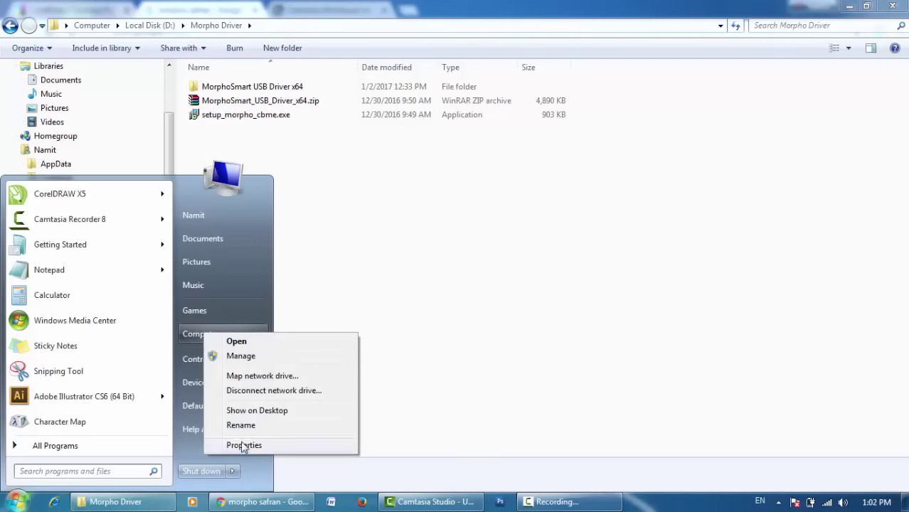
pyautogui.click(244, 445)
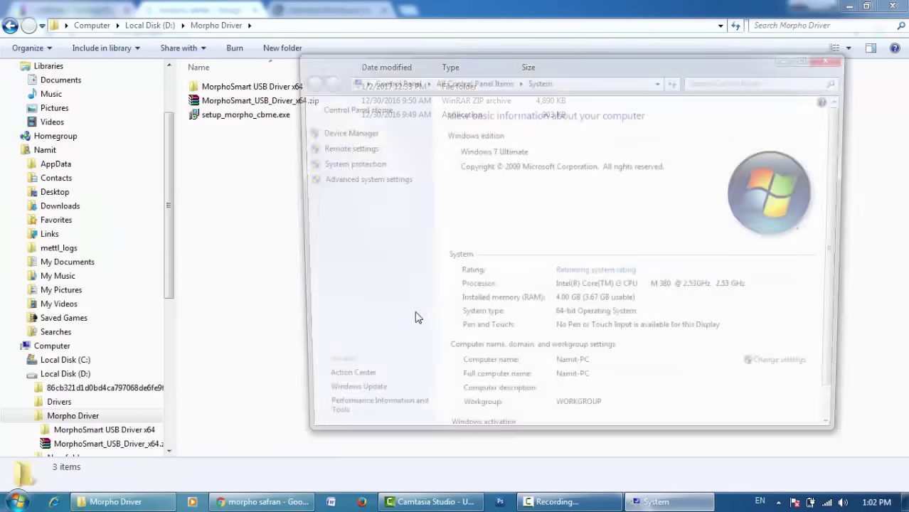
pyautogui.moveTo(500, 64); pyautogui.dragTo(385, 64)
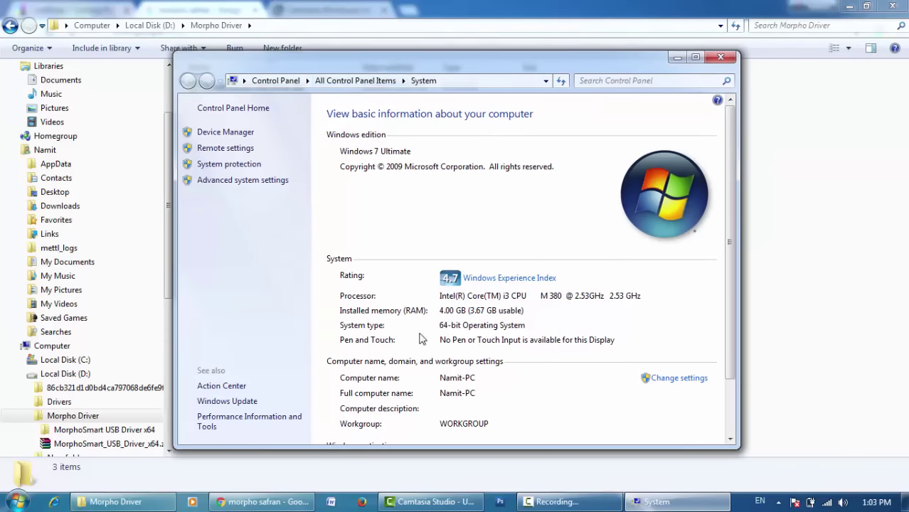
pyautogui.click(233, 135)
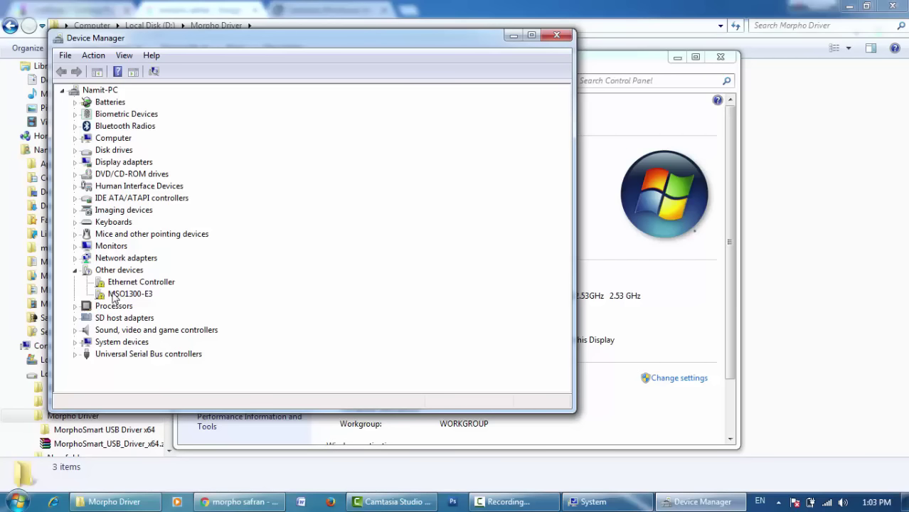
# - Open the MorphoSmart USB Driver x64 folder inside the Morpho Driver folder
pyautogui.click(816, 311)
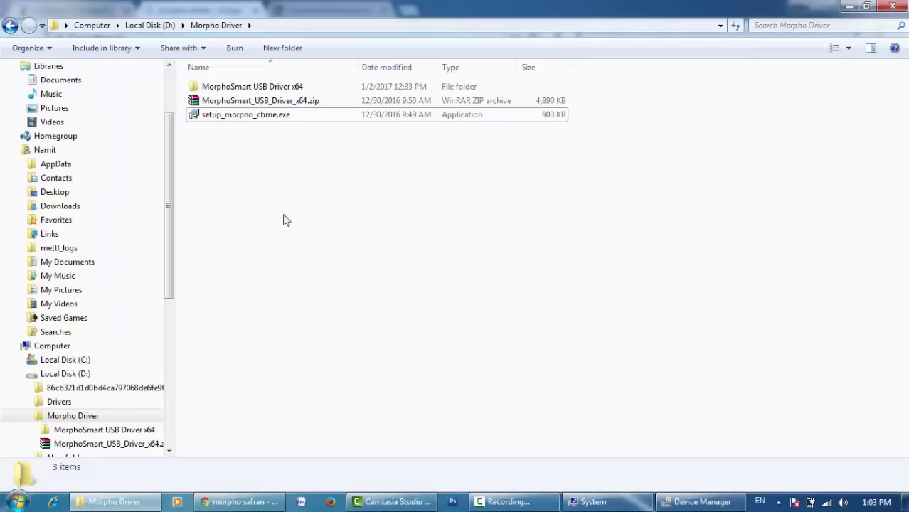
pyautogui.click(232, 92)
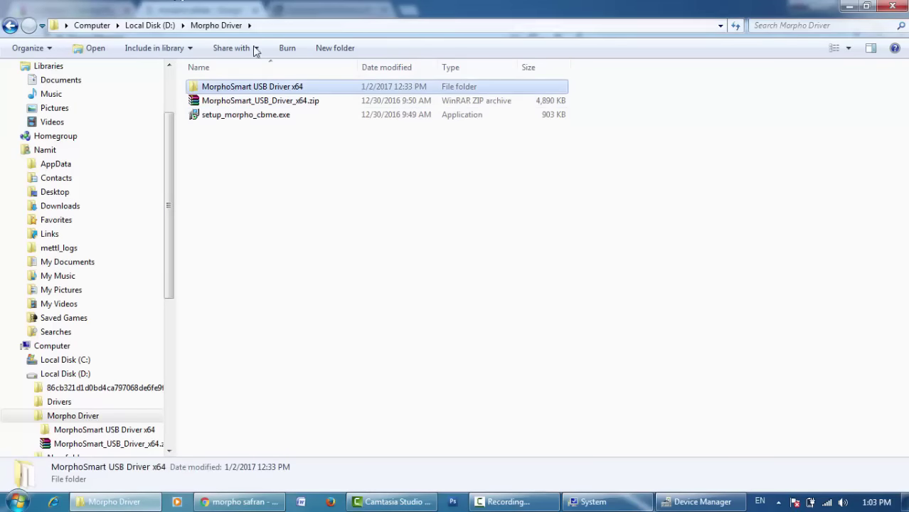
pyautogui.doubleClick(213, 86)
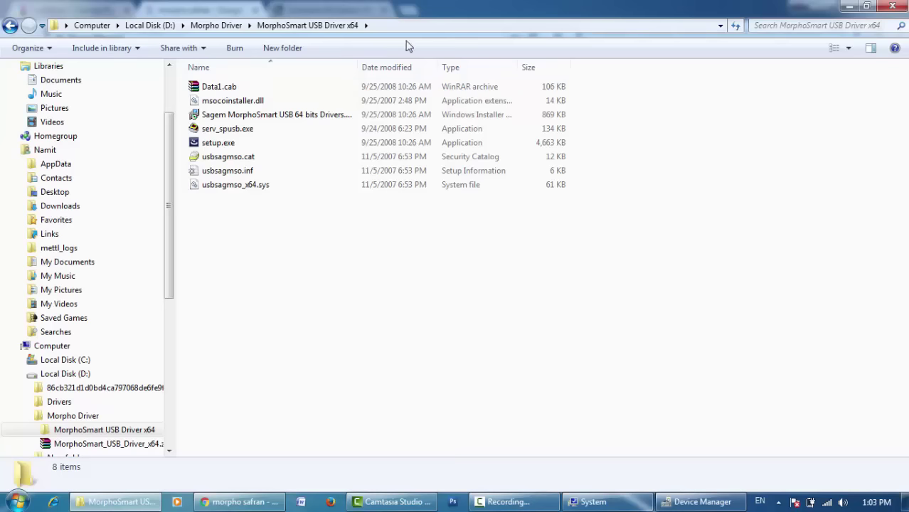
# - Start a driver software update for the MSO1300-E3 device in Device Manager
pyautogui.click(689, 505)
pyautogui.moveTo(270, 46); pyautogui.dragTo(529, 46)
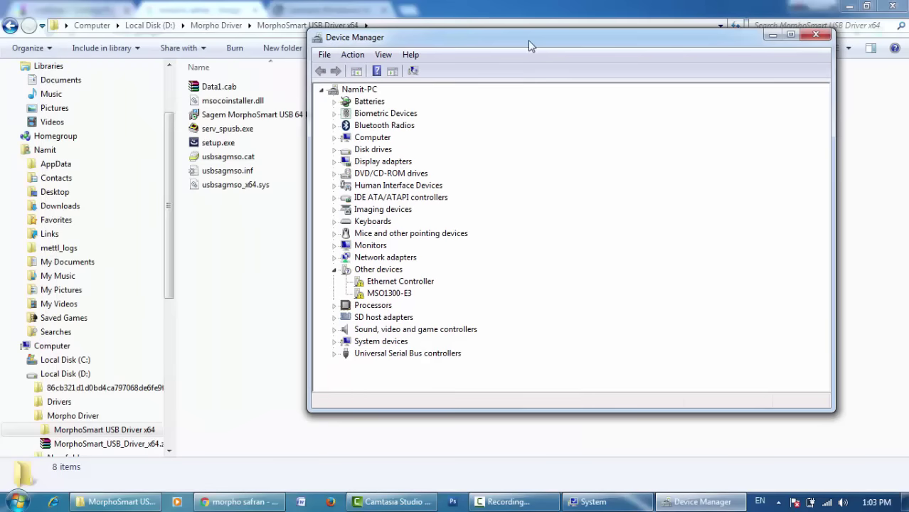
pyautogui.click(392, 294)
pyautogui.rightClick(392, 297)
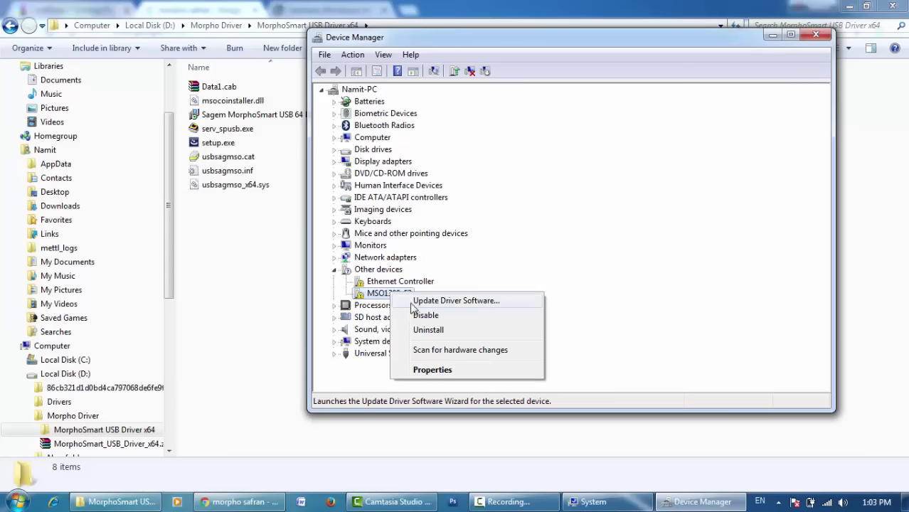
pyautogui.click(413, 302)
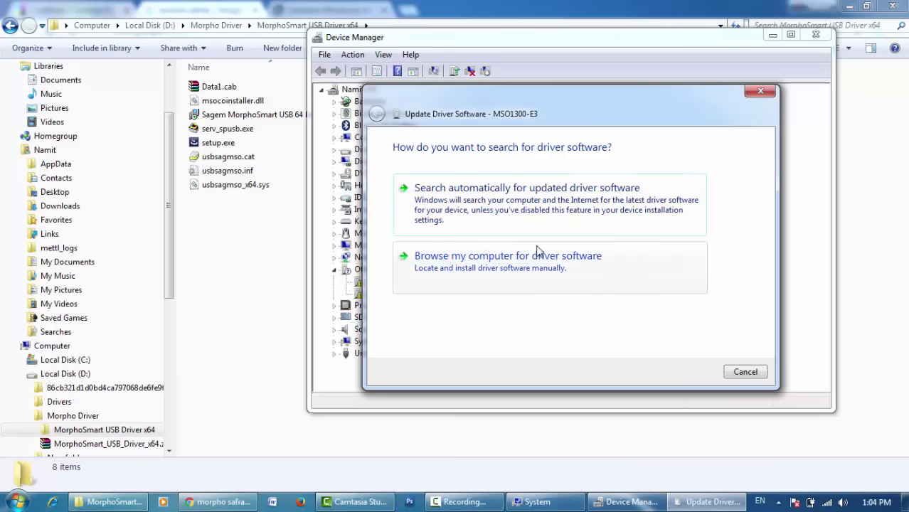
# - Choose to locate the driver manually, pick from the list for all devices, and install it from disk
pyautogui.moveTo(467, 101); pyautogui.dragTo(626, 67)
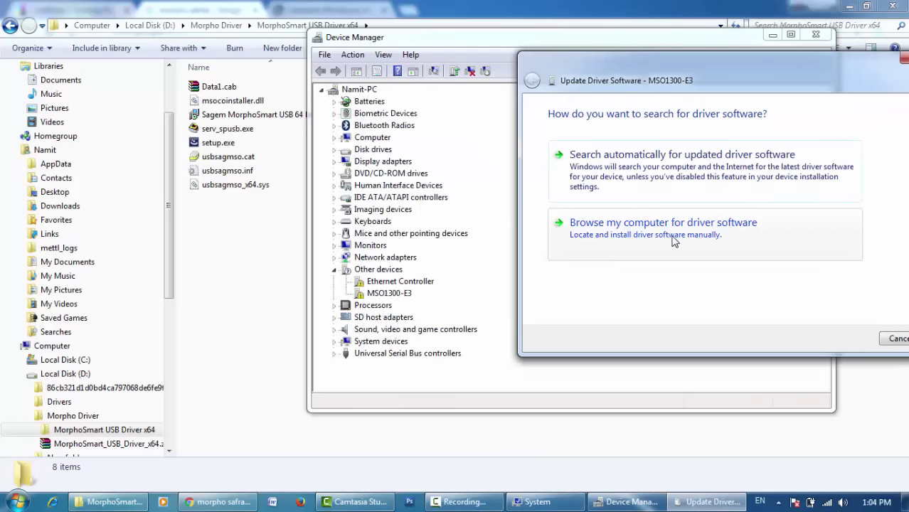
pyautogui.click(604, 240)
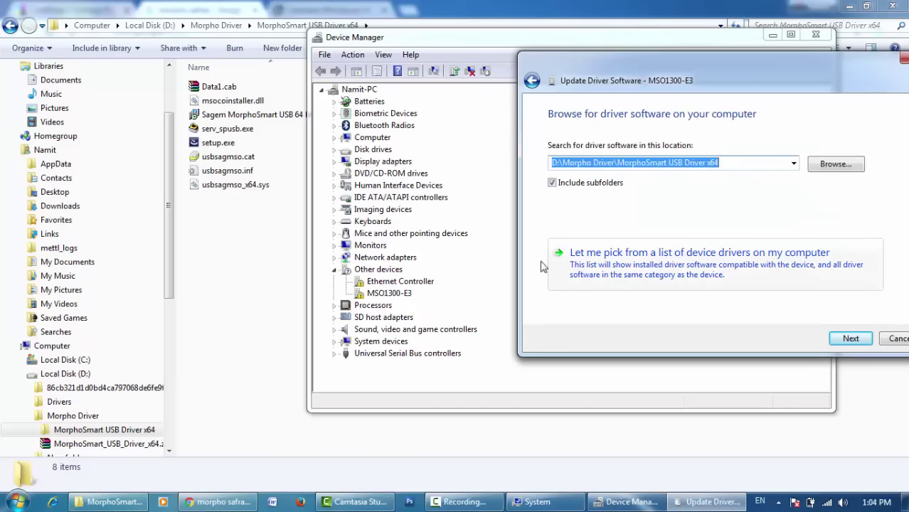
pyautogui.click(632, 275)
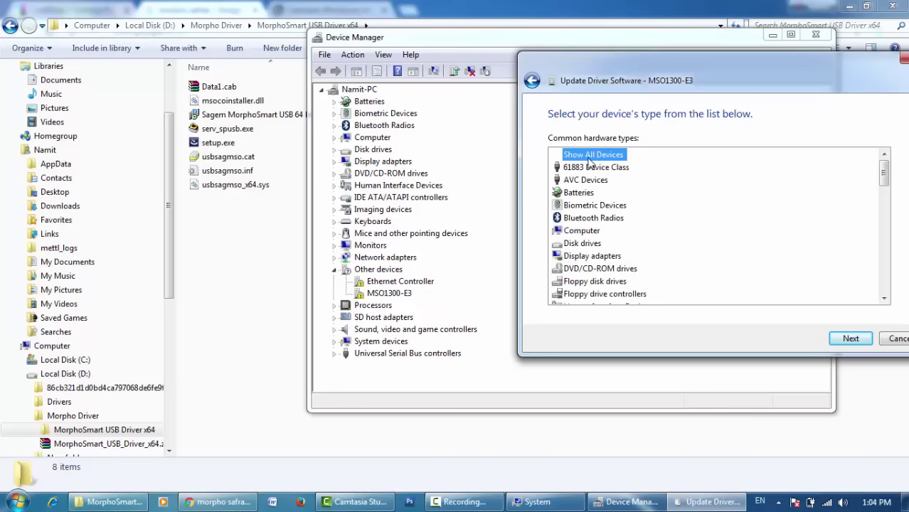
pyautogui.click(851, 338)
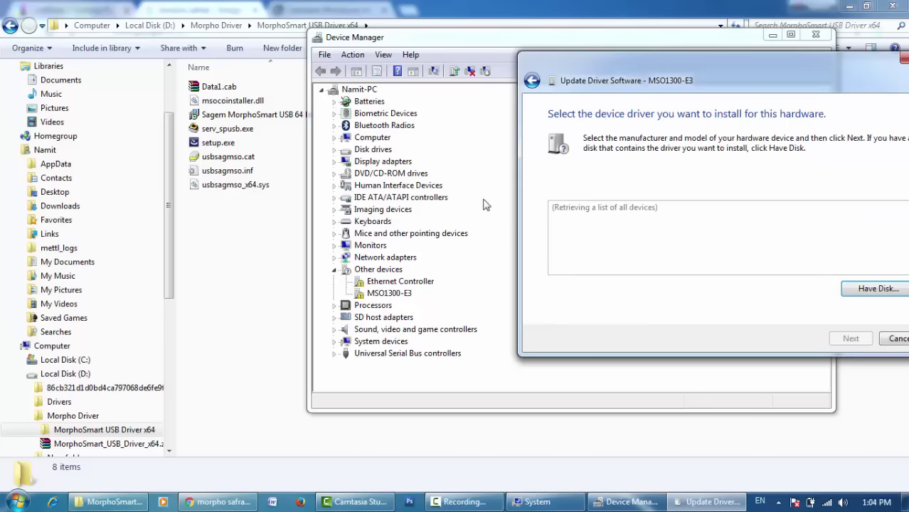
pyautogui.moveTo(727, 71); pyautogui.dragTo(504, 45)
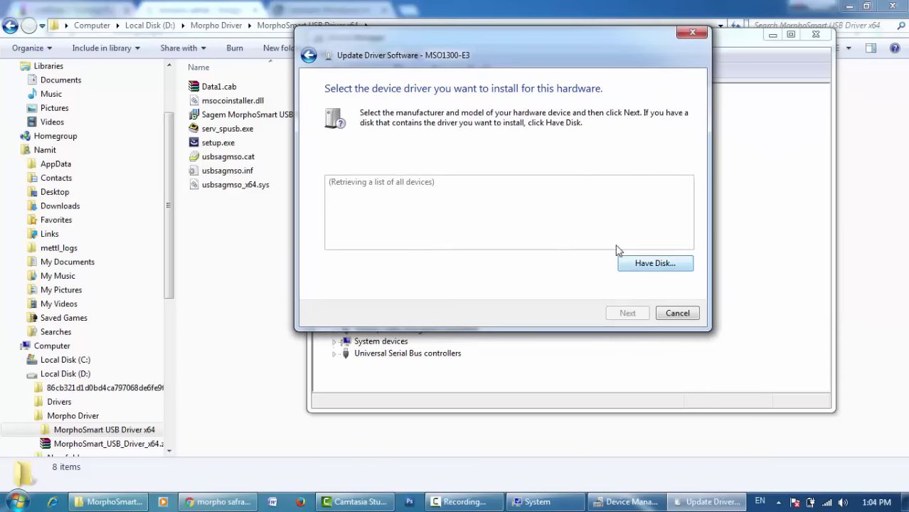
pyautogui.click(654, 264)
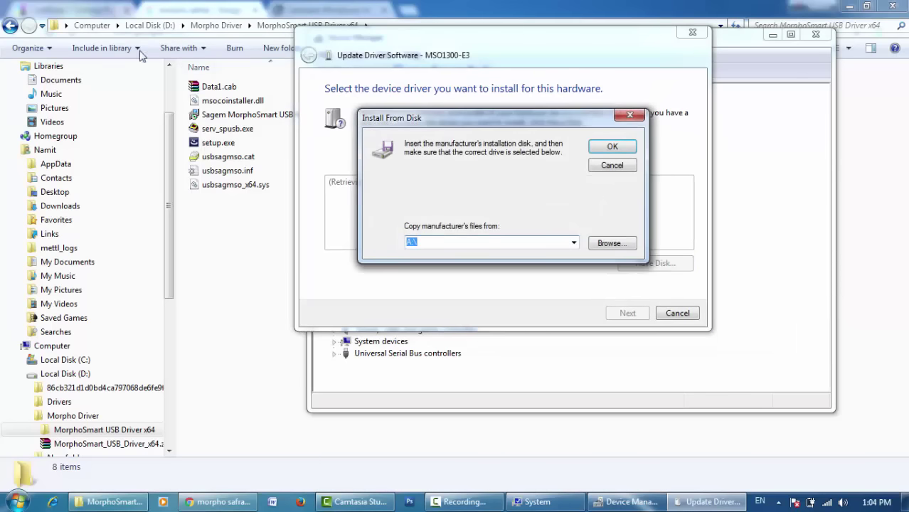
# - Check the system type in the computer's system information and view the x64 driver folder
pyautogui.click(85, 12)
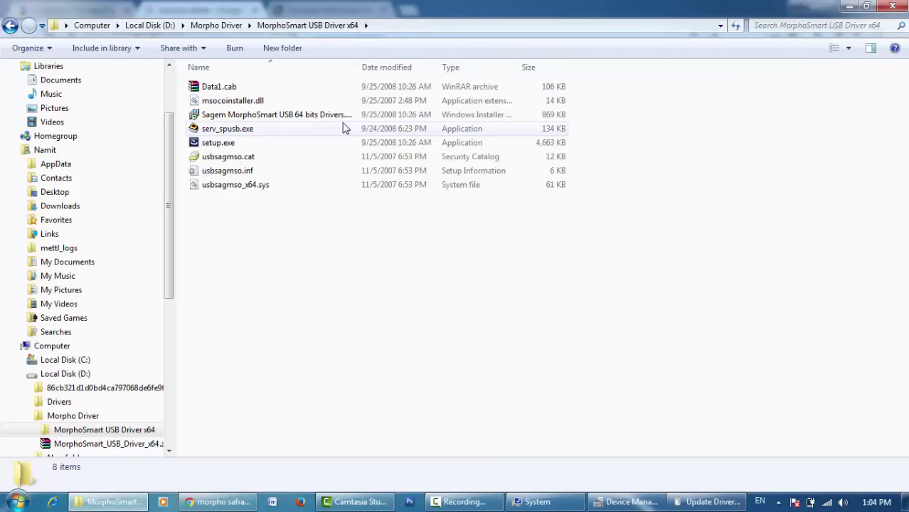
pyautogui.click(397, 31)
pyautogui.click(339, 218)
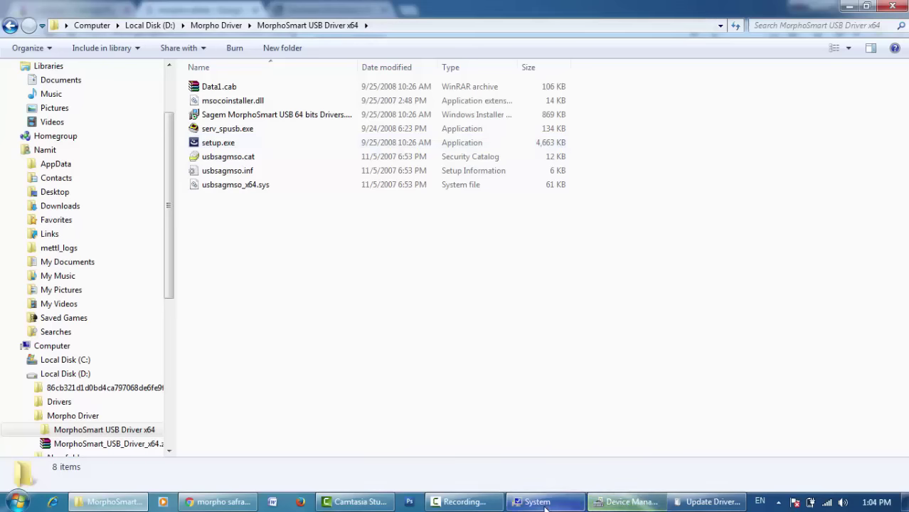
pyautogui.click(573, 505)
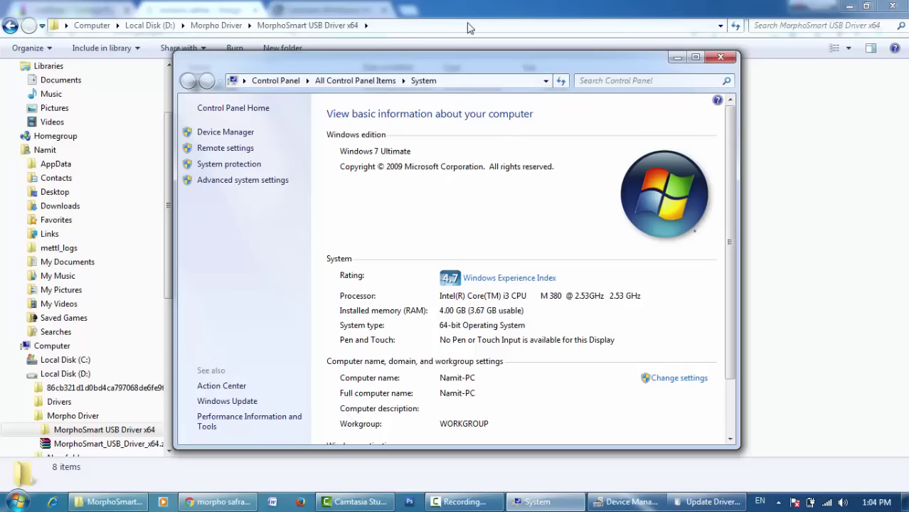
pyautogui.click(217, 44)
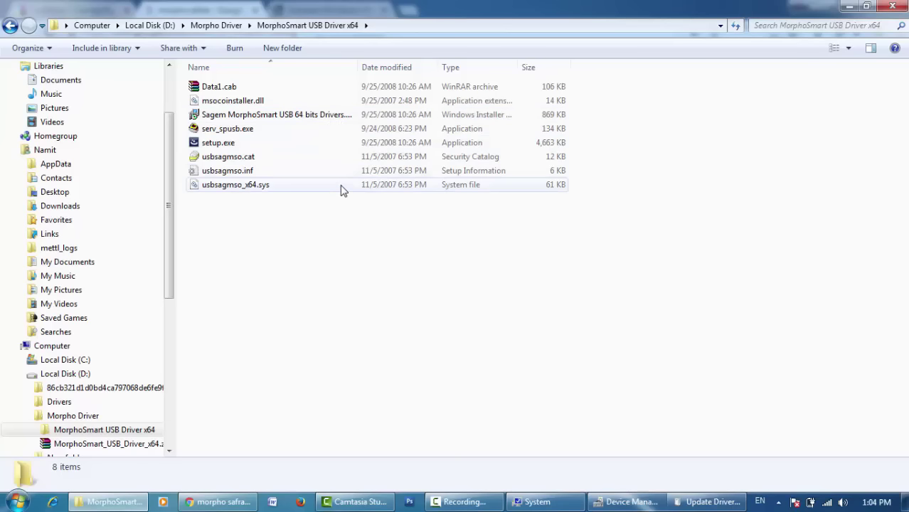
# - Copy the driver folder's path and load the manufacturer's files from D:\Morpho Driver\MorphoSmart USB Driver x64
pyautogui.click(709, 503)
pyautogui.click(437, 6)
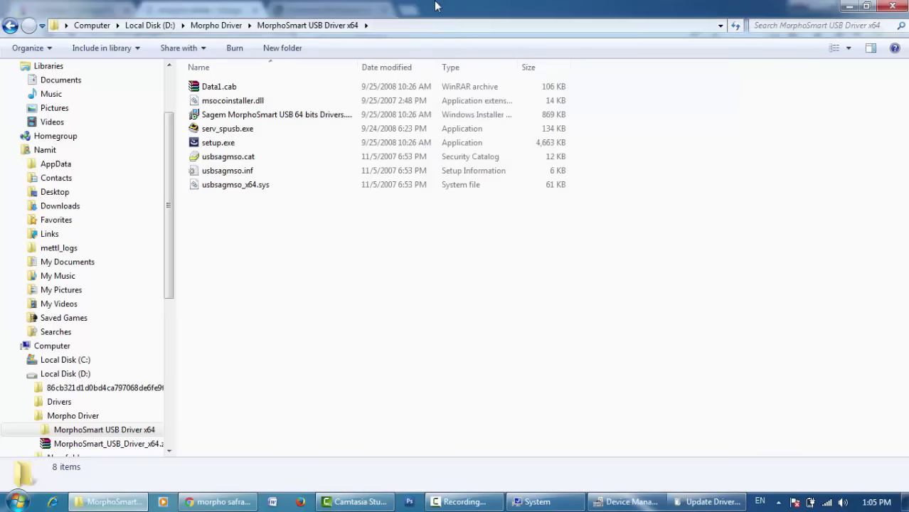
pyautogui.click(412, 29)
pyautogui.hotkey('ctrl', 'c')
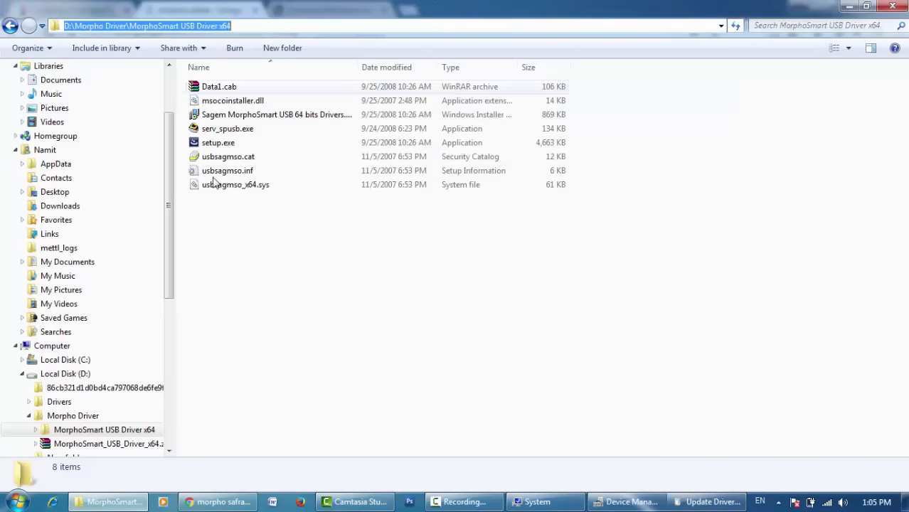
pyautogui.click(709, 503)
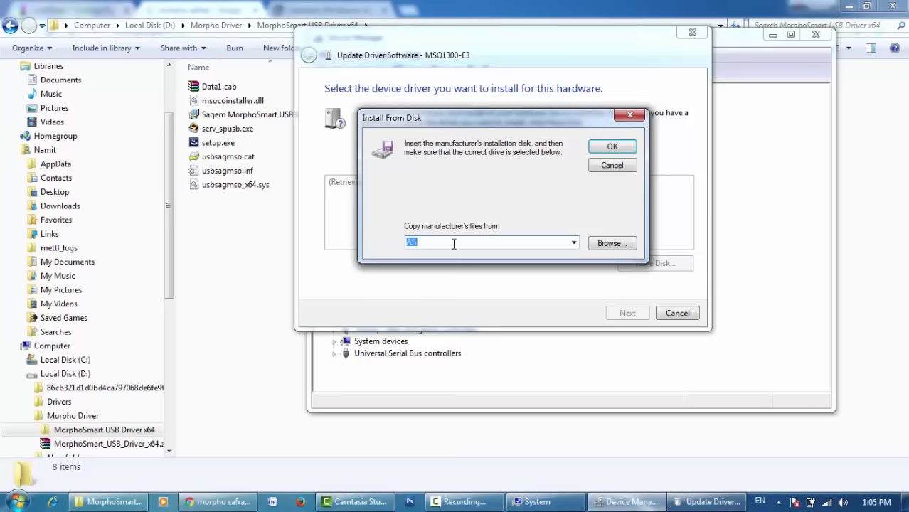
pyautogui.rightClick(452, 241)
pyautogui.click(498, 300)
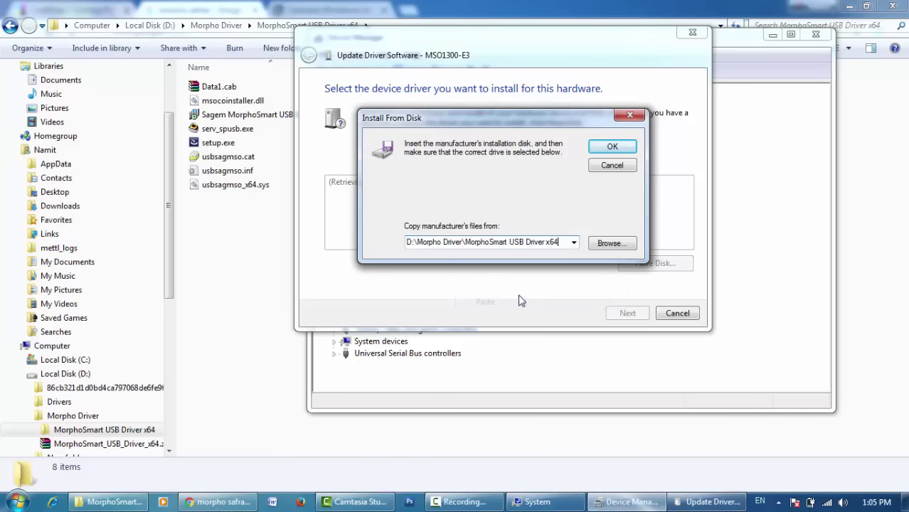
pyautogui.click(612, 147)
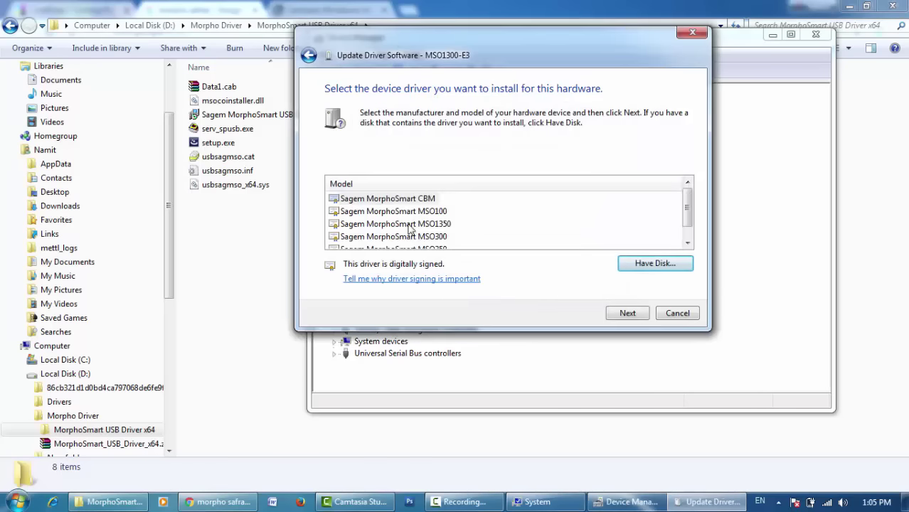
# - Install the Sagem MorphoSmart MSO1350 driver for the device, accepting the compatibility warning, and close the update wizard
pyautogui.moveTo(690, 213); pyautogui.dragTo(688, 223)
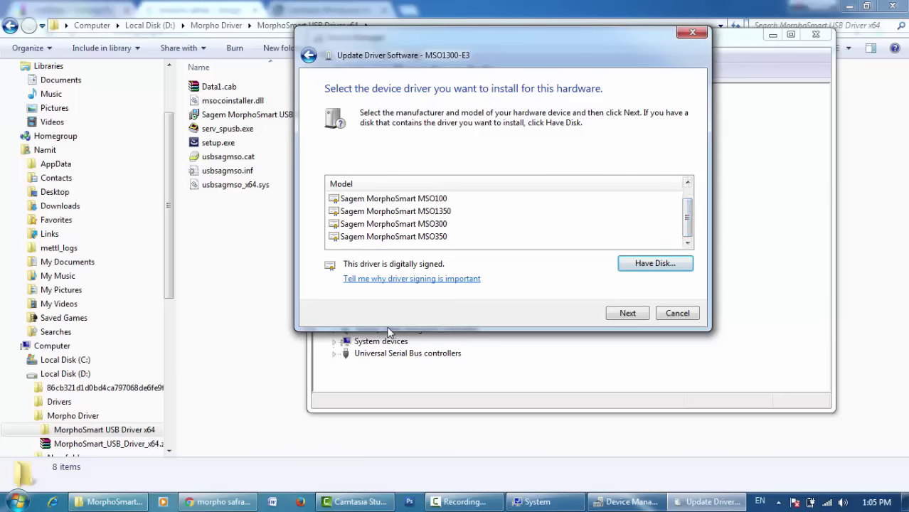
pyautogui.click(242, 504)
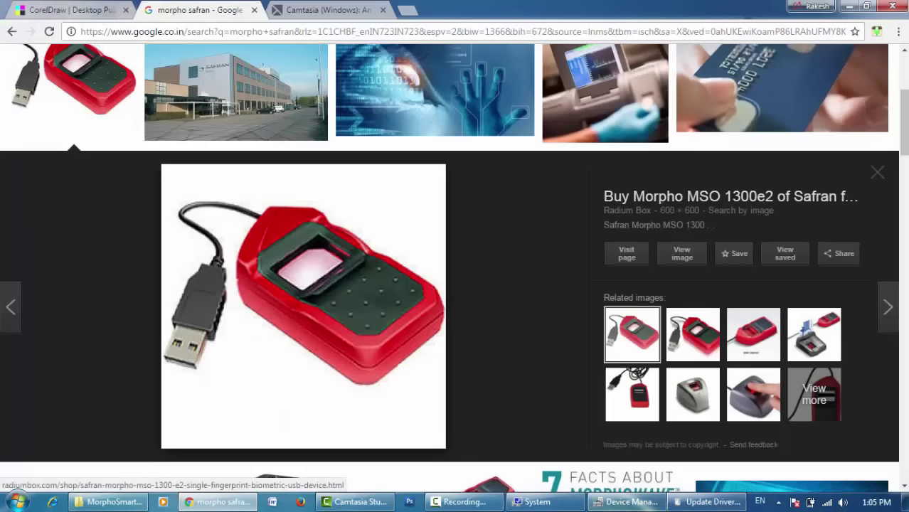
pyautogui.click(704, 503)
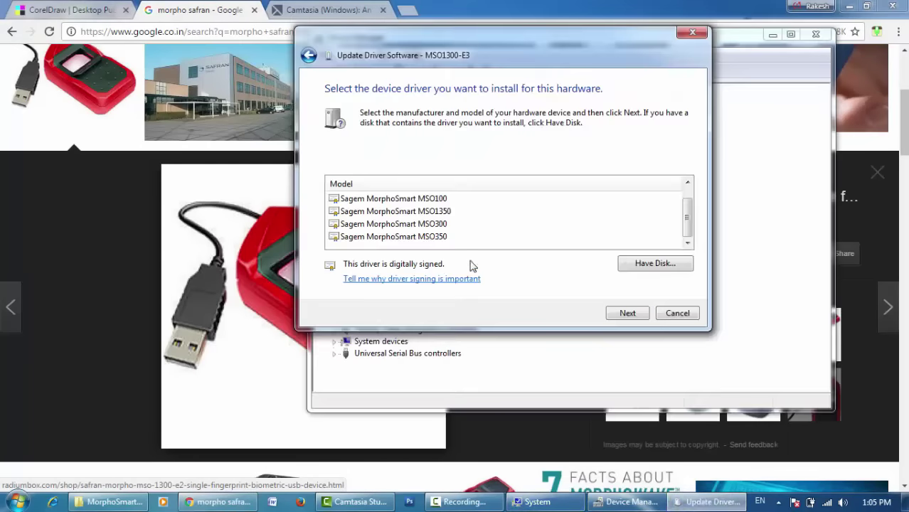
pyautogui.click(413, 212)
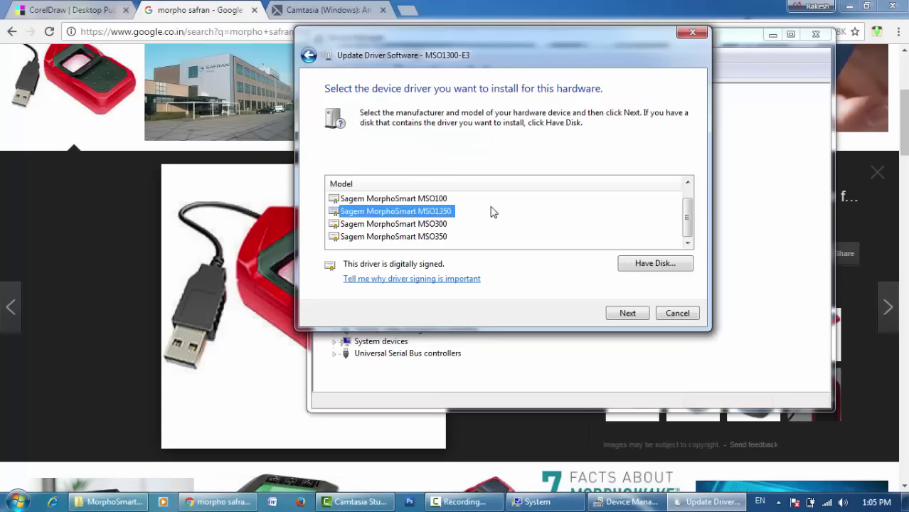
pyautogui.click(631, 314)
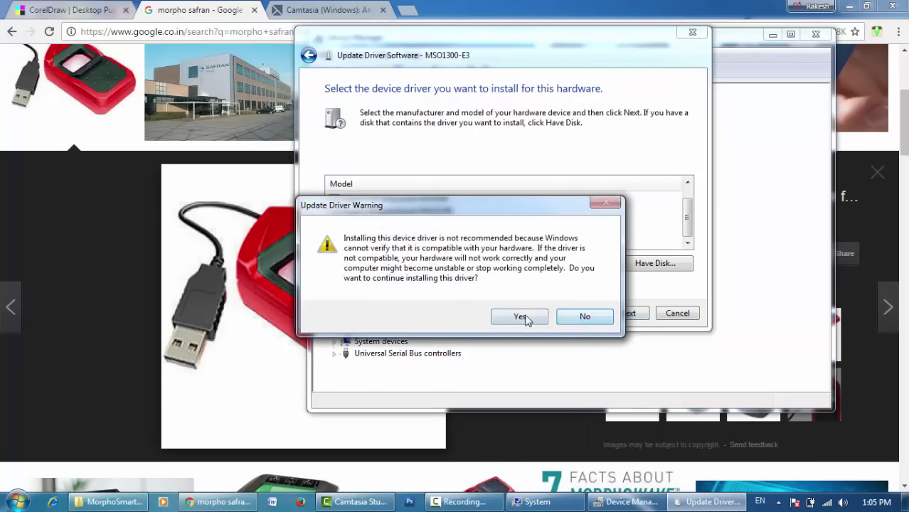
pyautogui.click(520, 318)
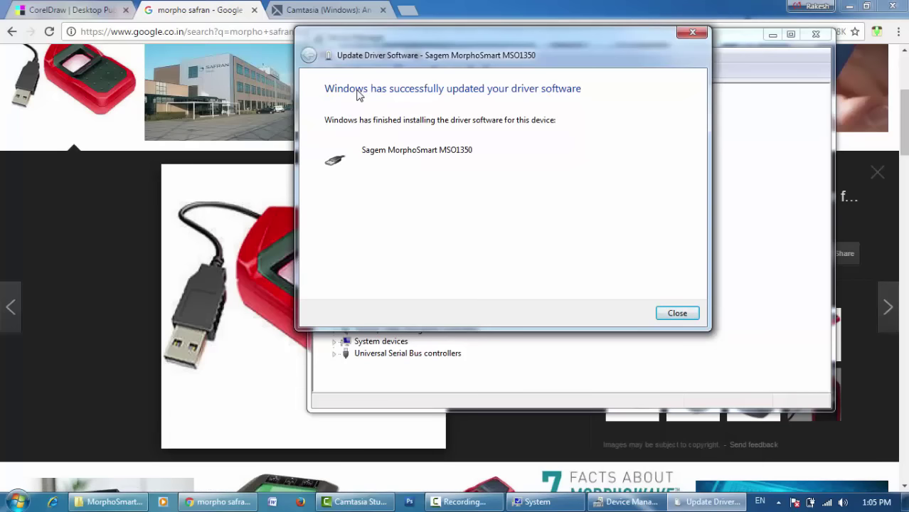
pyautogui.press('Return')
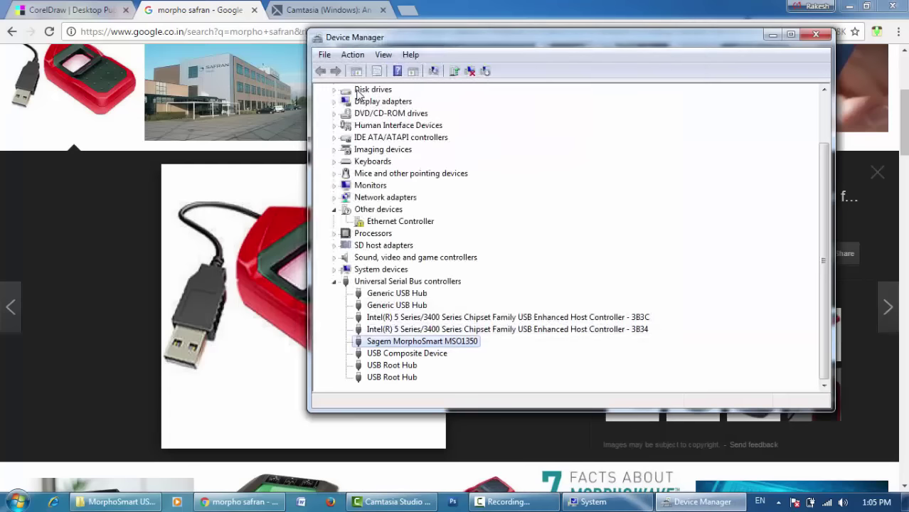
# - Switch to the driver folder window, go up to the Morpho Driver folder, and run setup_morpho_cbme.exe, accepting the security warning
pyautogui.scroll(1, 358, 95)
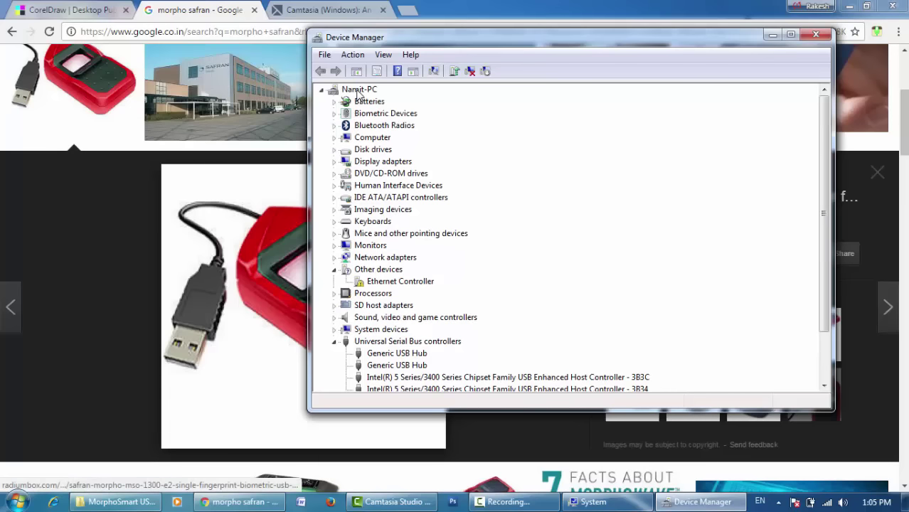
pyautogui.hotkey('alt', 'Tab')
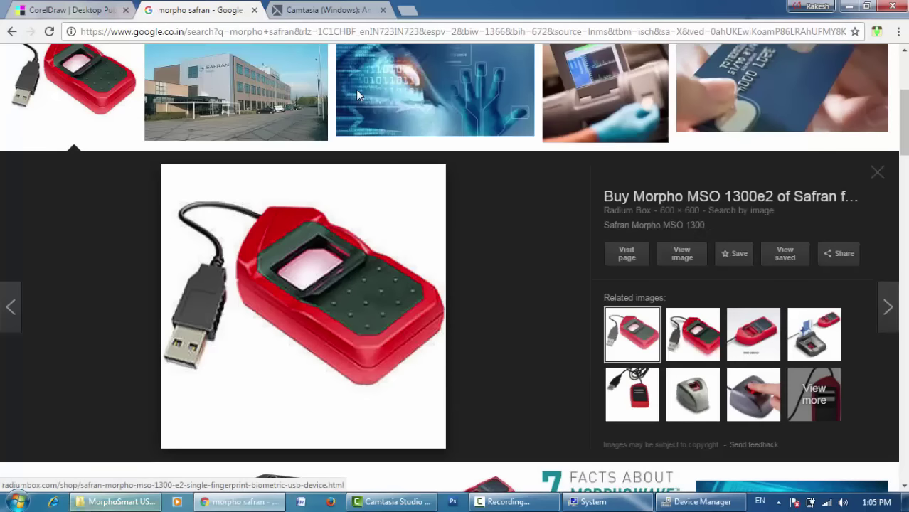
pyautogui.hotkey('alt', 'Tab')
pyautogui.press('BackSpace')
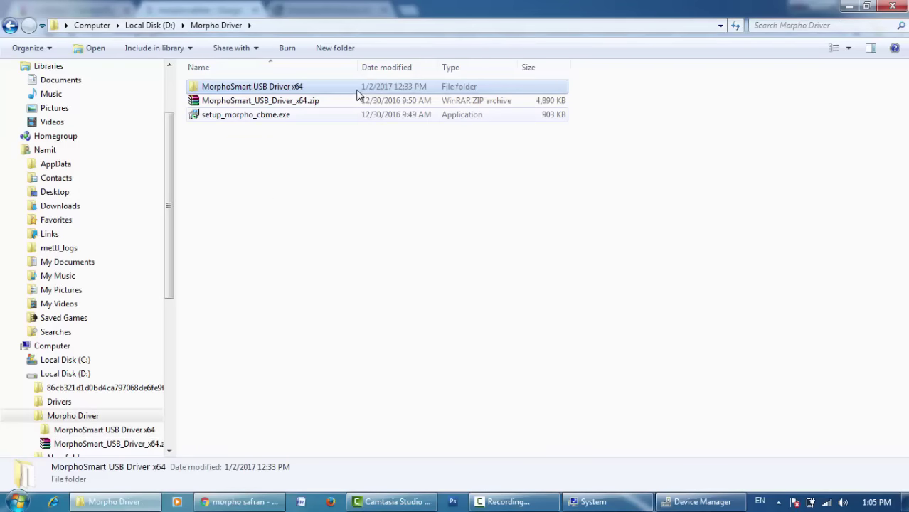
pyautogui.press('Down')
pyautogui.press('Down')
pyautogui.press('Return')
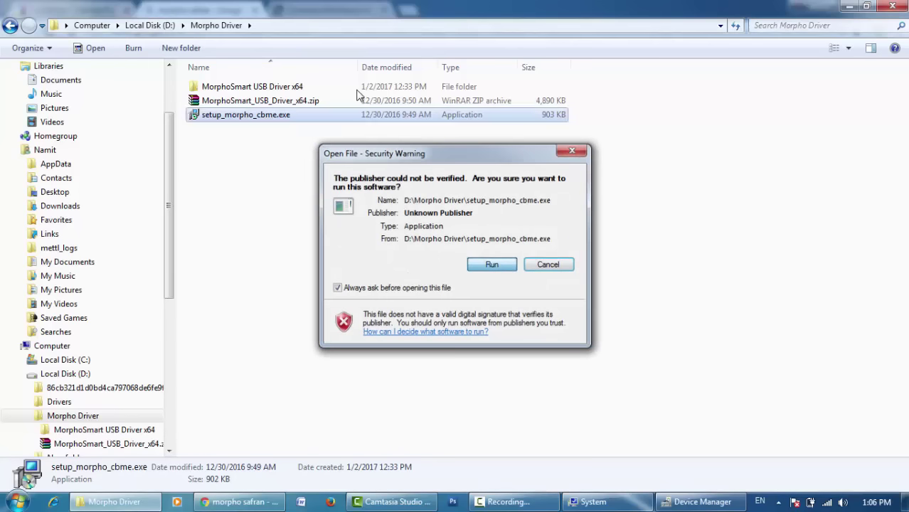
pyautogui.press('Return')
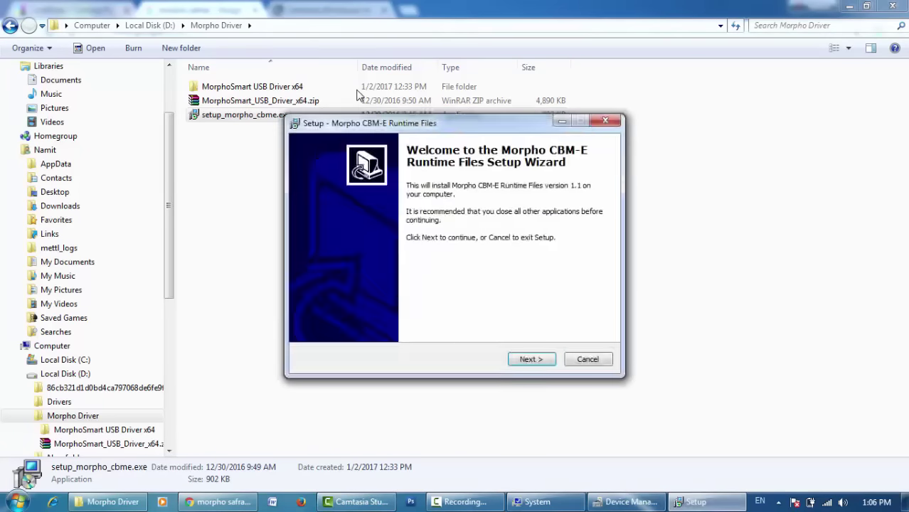
# - Install the Morpho CBM-E Runtime Files with the setup wizard and finish it
pyautogui.press('Return')
pyautogui.press('Return')
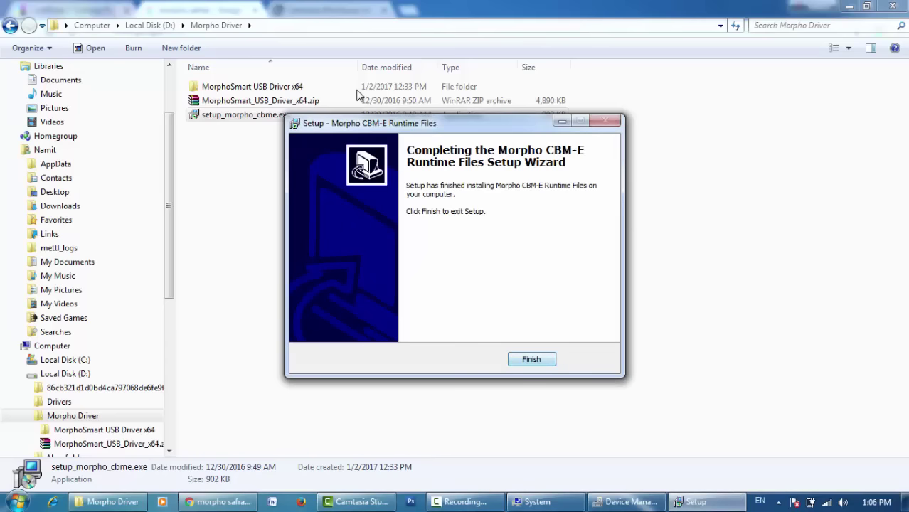
pyautogui.press('Return')
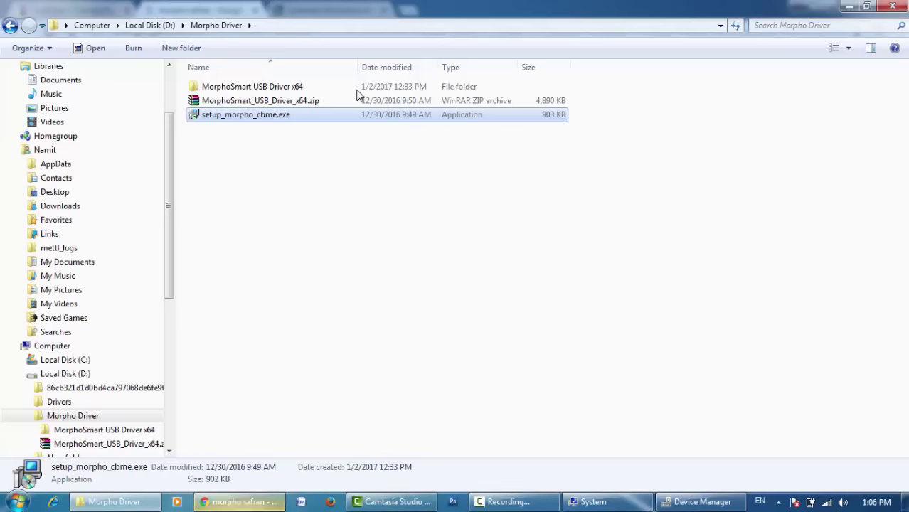
# - Switch to Chrome, open the dtptips.com home page, and look through its video tutorials
pyautogui.hotkey('alt', 'Tab')
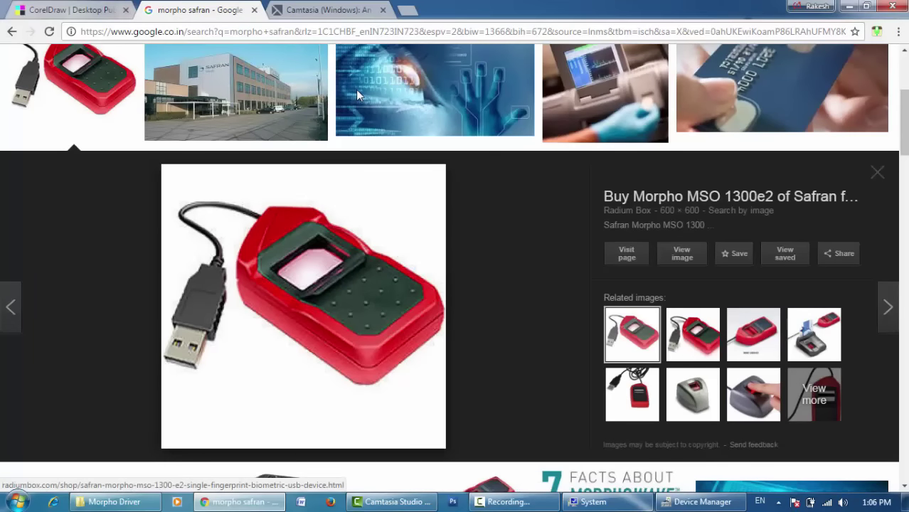
pyautogui.hotkey('ctrl', 'shift', 'Tab')
pyautogui.click(357, 96)
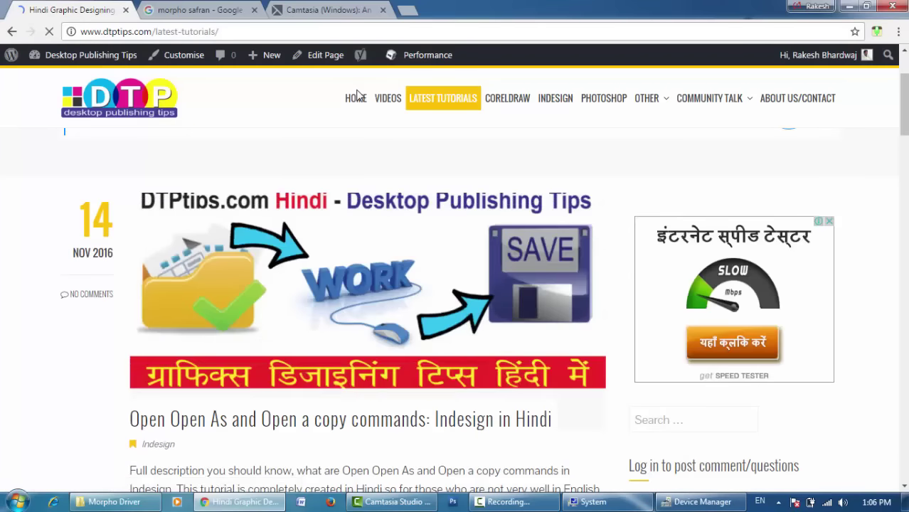
pyautogui.click(358, 96)
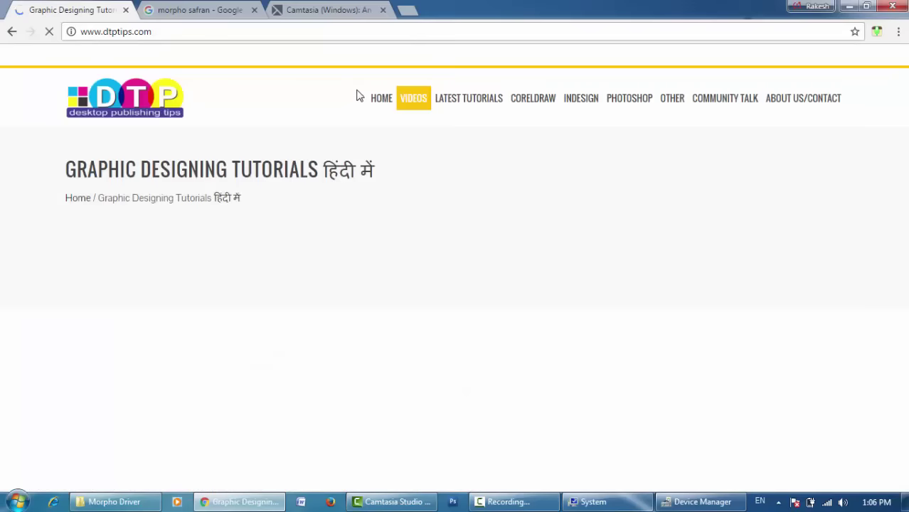
pyautogui.scroll(-2, 359, 96)
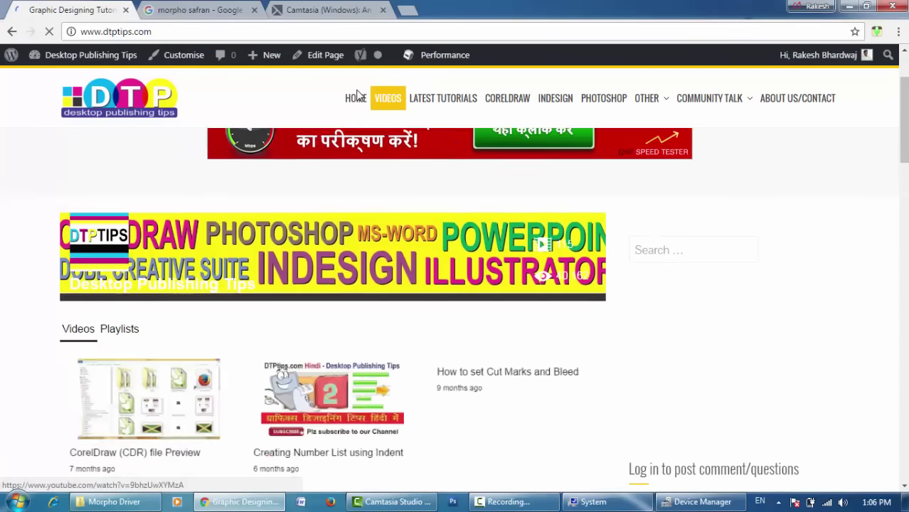
pyautogui.scroll(-3, 358, 95)
pyautogui.scroll(-2, 359, 96)
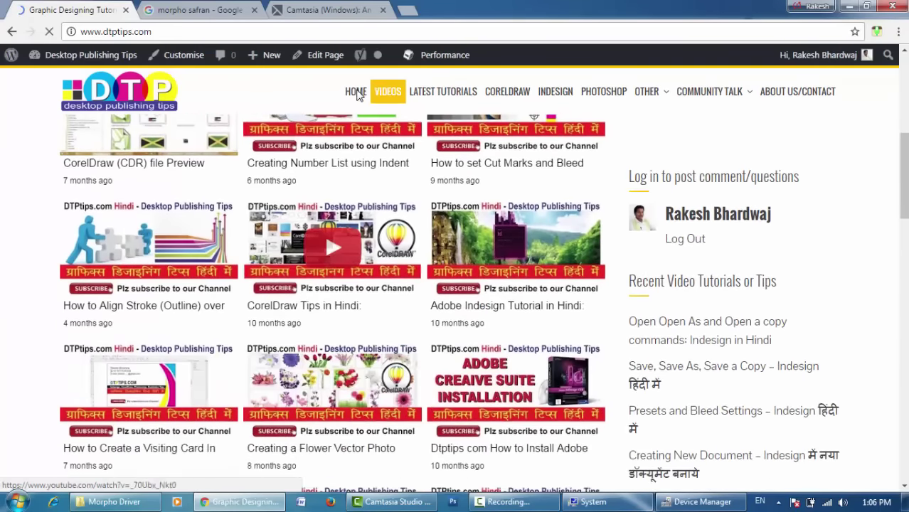
pyautogui.scroll(-10, 358, 95)
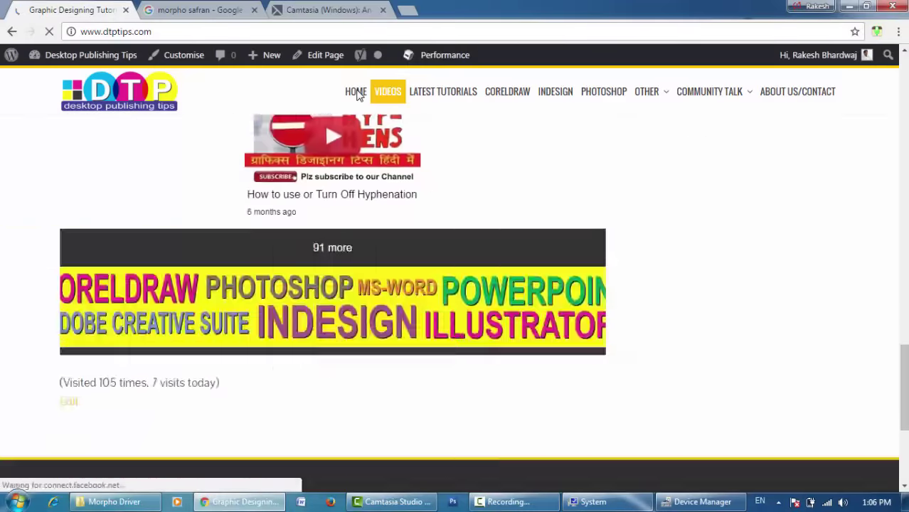
pyautogui.scroll(-2, 359, 95)
pyautogui.scroll(15, 359, 95)
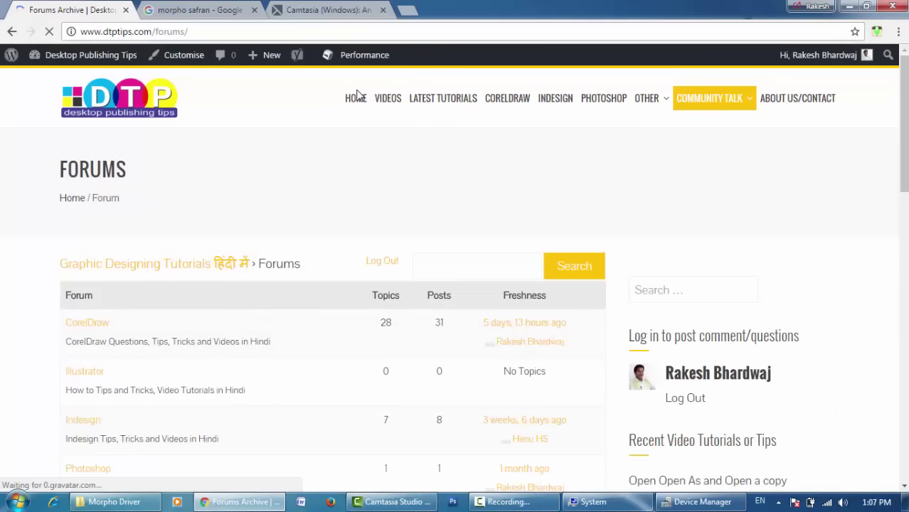
# - Examine the list of discussion forums on the dtptips.com Community Talk page
pyautogui.scroll(-2, 358, 95)
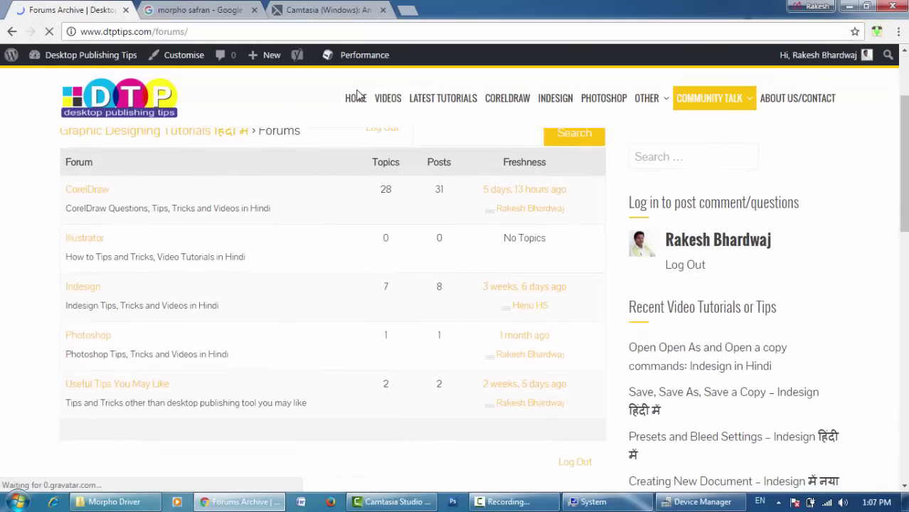
pyautogui.scroll(2, 358, 95)
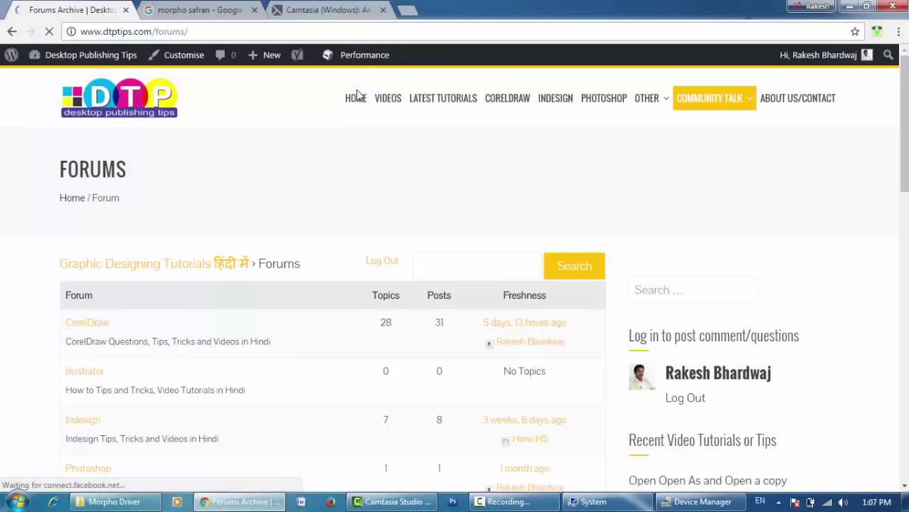
pyautogui.scroll(-2, 358, 95)
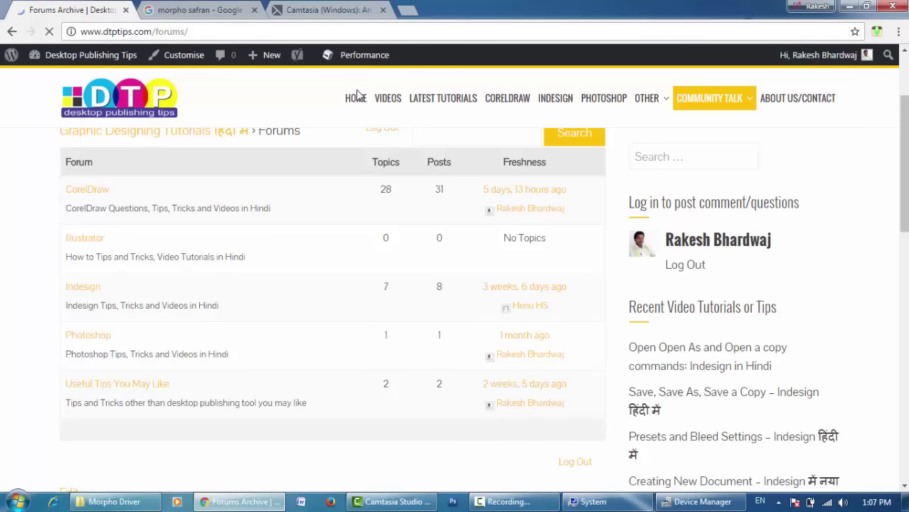
pyautogui.scroll(2, 358, 95)
pyautogui.scroll(-6, 358, 95)
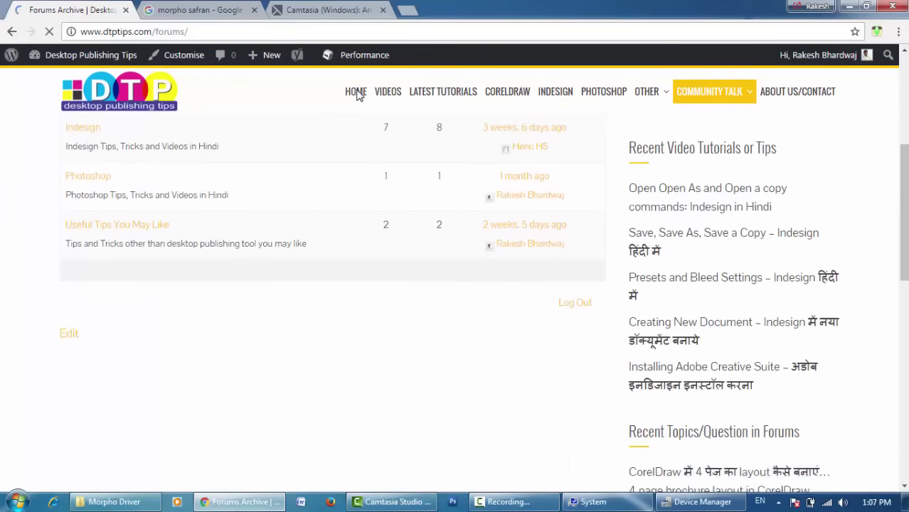
pyautogui.scroll(6, 357, 94)
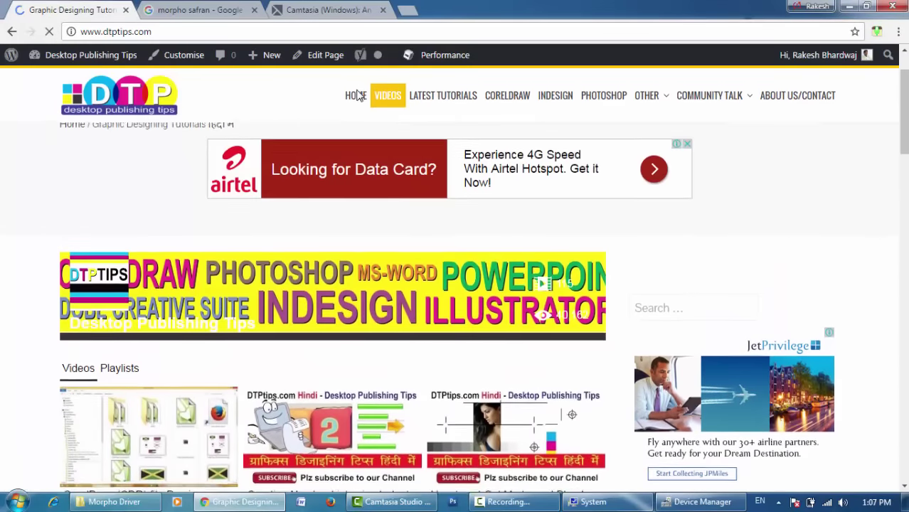
# - Review the tutorial videos on the dtptips.com home page again and return to the page heading
pyautogui.scroll(-8, 358, 96)
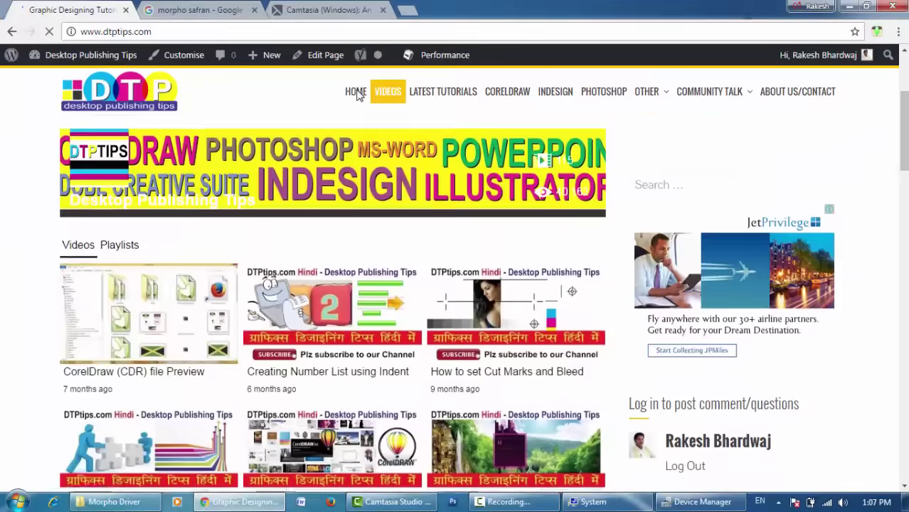
pyautogui.scroll(3, 359, 96)
pyautogui.scroll(3, 359, 96)
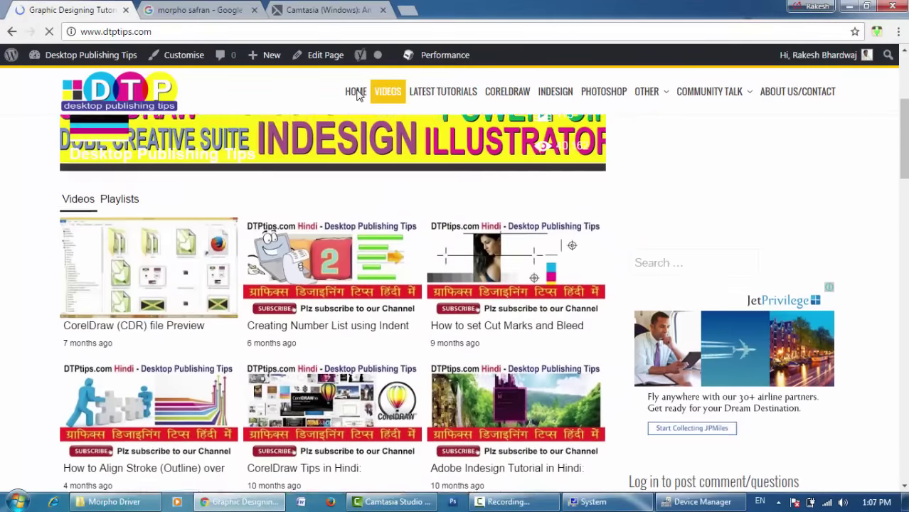
pyautogui.scroll(1, 359, 96)
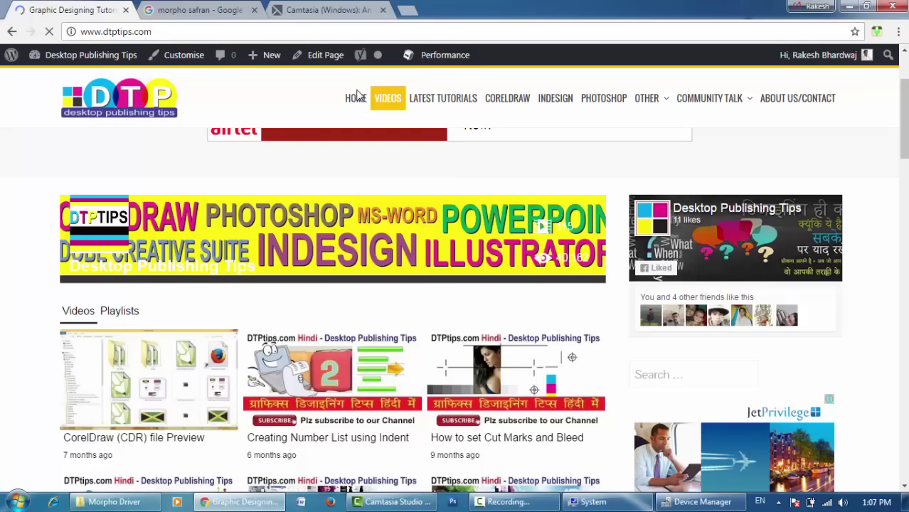
pyautogui.scroll(2, 359, 96)
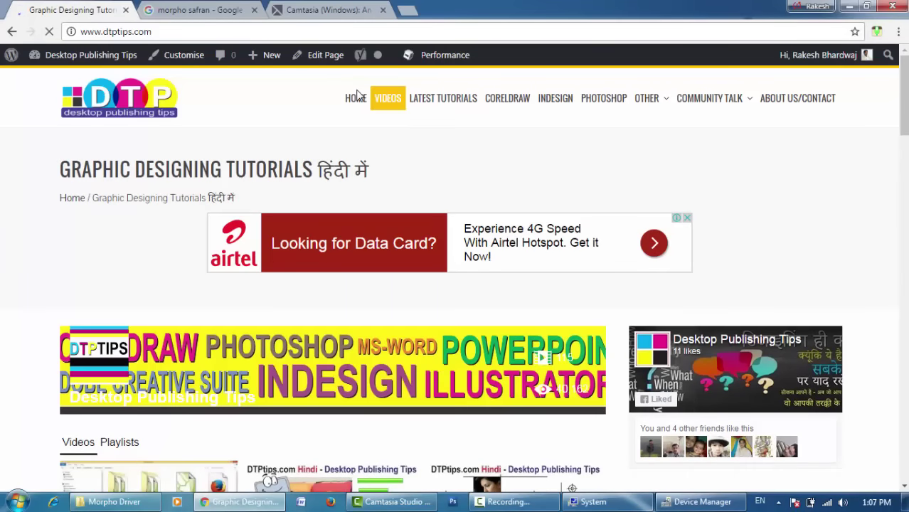